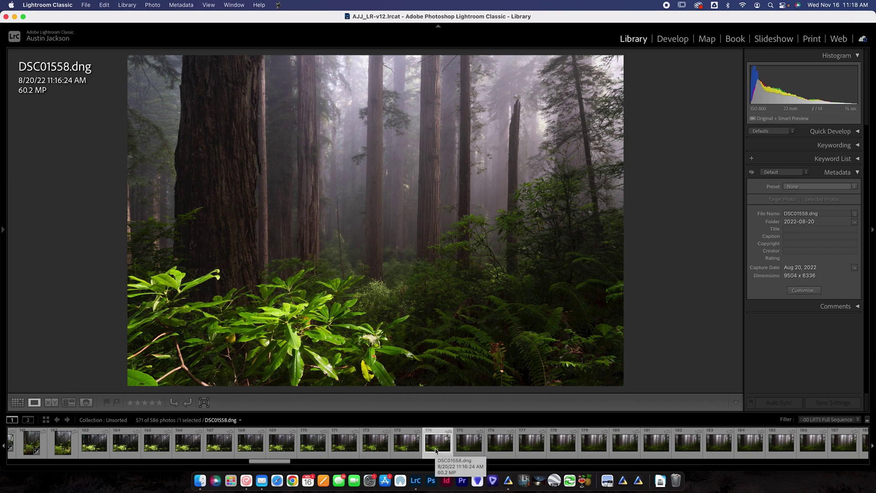
# - Use Edit In > Luminar Neo to open a 16-bit TIFF copy of the redwood photo with Lightroom adjustments
pyautogui.rightClick(436, 450)
pyautogui.moveTo(477, 239)
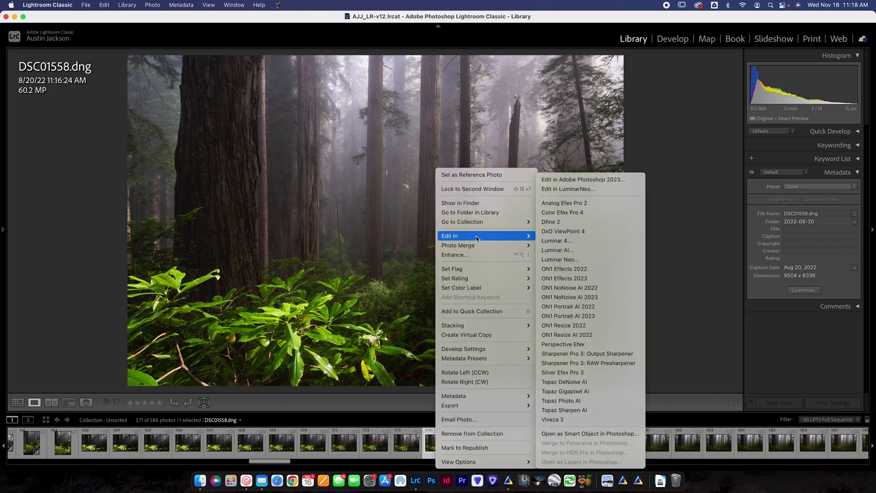
pyautogui.click(606, 260)
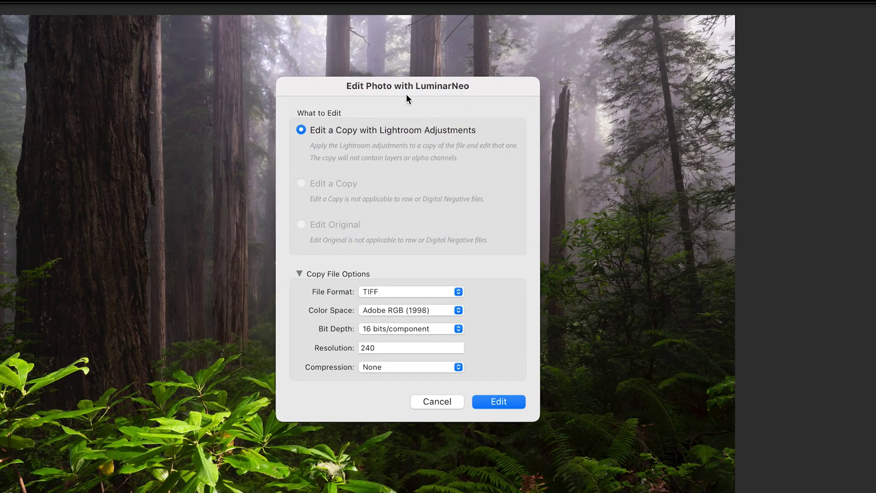
pyautogui.click(492, 404)
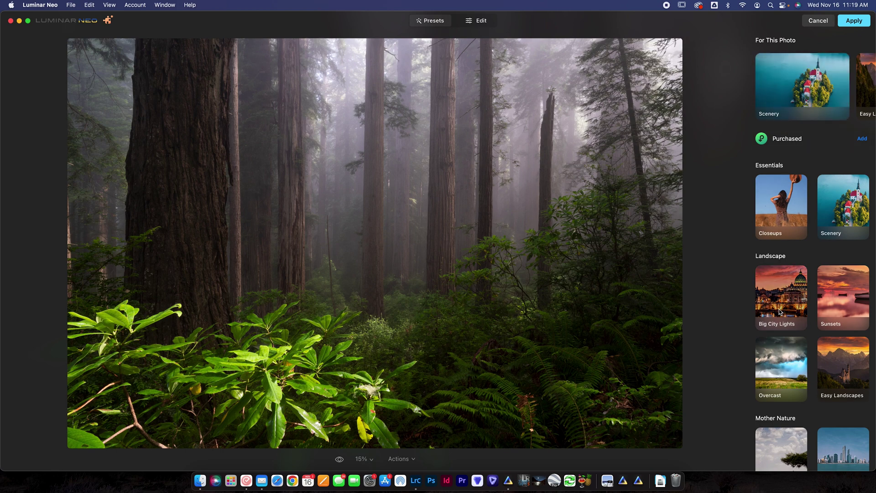
# - Switch from Presets to the Edit tools and open Sunrays under Creative
pyautogui.scroll(-4, 771, 299)
pyautogui.scroll(4, 767, 297)
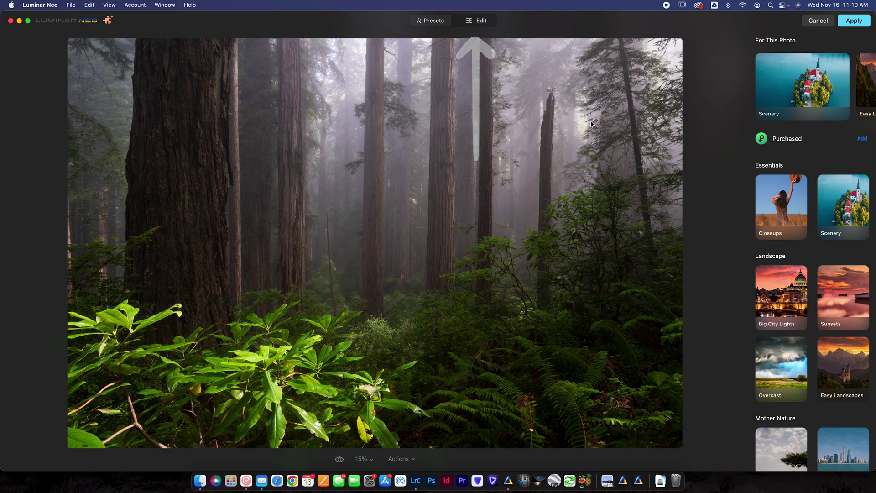
pyautogui.press('e')
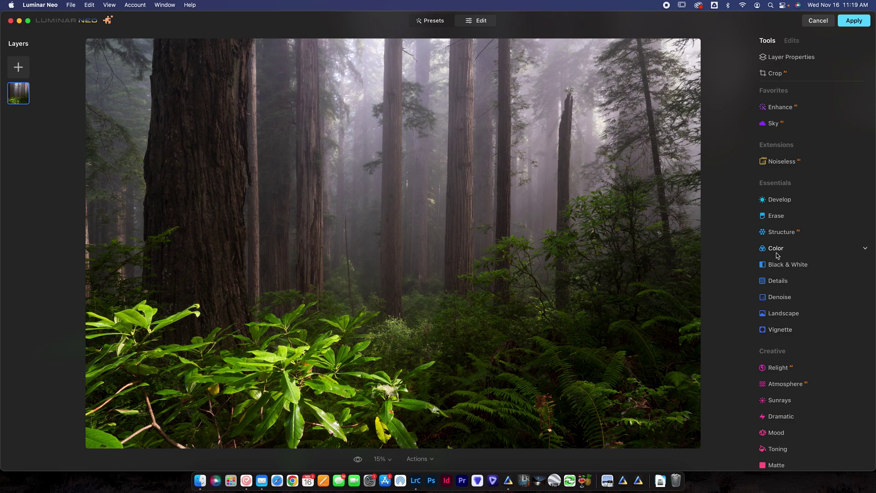
pyautogui.scroll(-2, 778, 256)
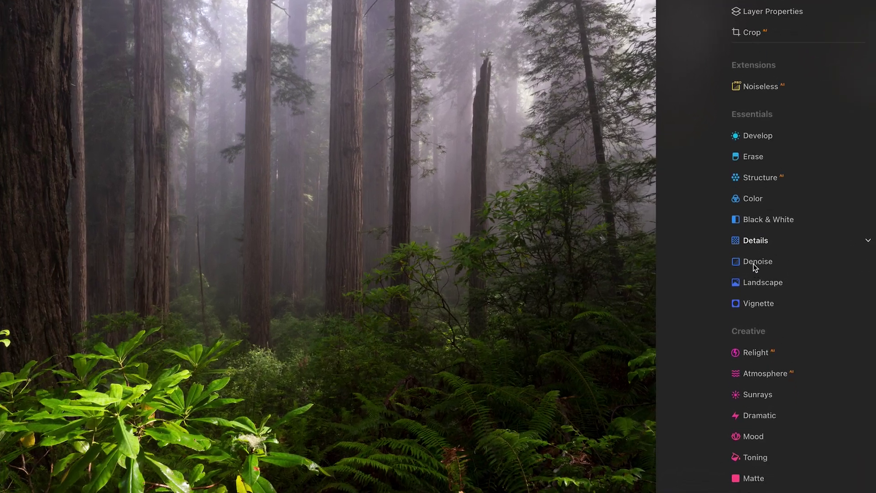
pyautogui.click(760, 389)
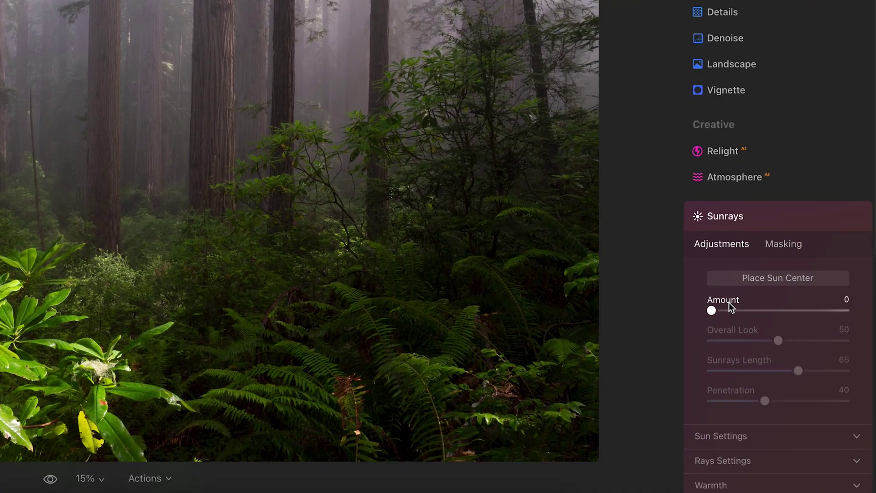
# - Place the sun centre on the upper-left tree trunk, test the Sunrays Amount, then return it to 0
pyautogui.click(739, 221)
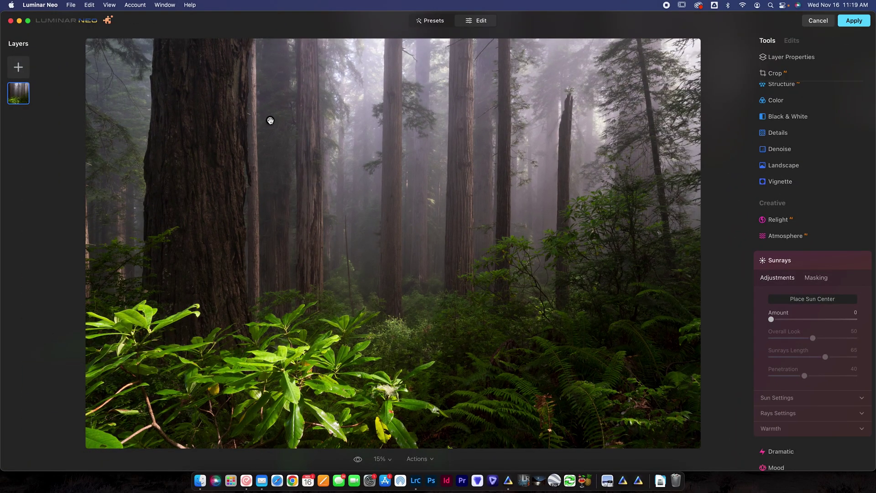
pyautogui.click(270, 120)
pyautogui.moveTo(771, 319); pyautogui.dragTo(836, 324)
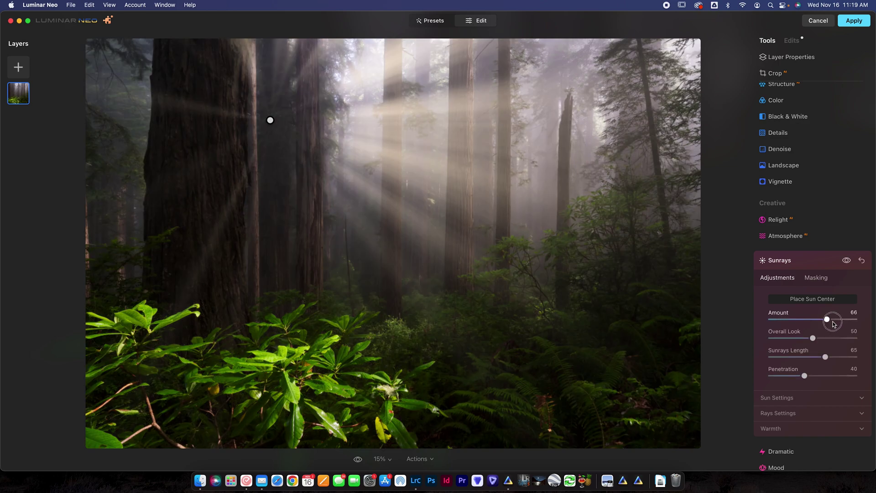
pyautogui.moveTo(833, 324); pyautogui.dragTo(758, 315)
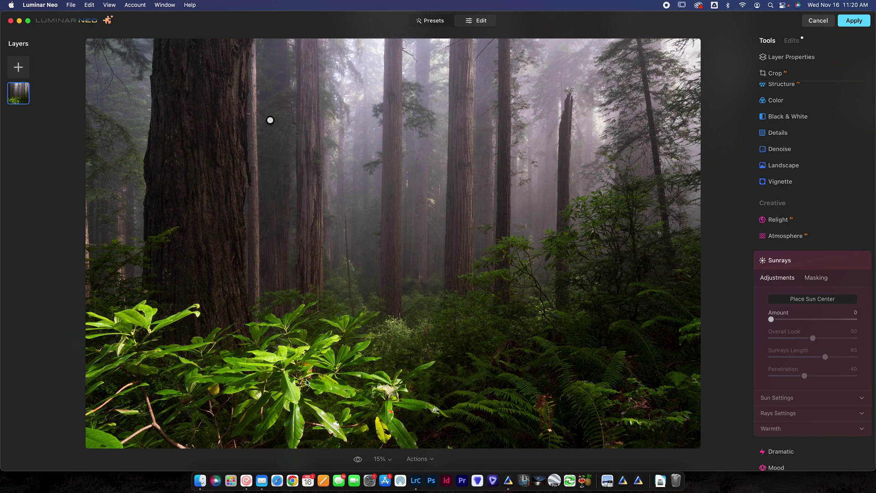
# - Move the sun just beyond the top-right corner and set Sunrays Amount to 65, comparing before and after
pyautogui.moveTo(270, 120); pyautogui.dragTo(713, 79)
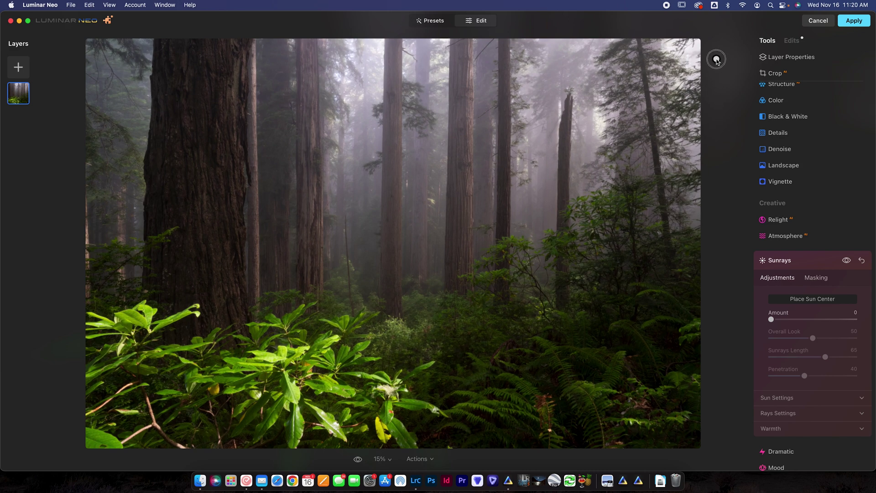
pyautogui.moveTo(717, 61); pyautogui.dragTo(681, 58)
pyautogui.moveTo(680, 57); pyautogui.dragTo(727, 40)
pyautogui.moveTo(771, 320)
pyautogui.mouseDown()
pyautogui.moveTo(852, 320)
pyautogui.moveTo(830, 328)
pyautogui.mouseUp()
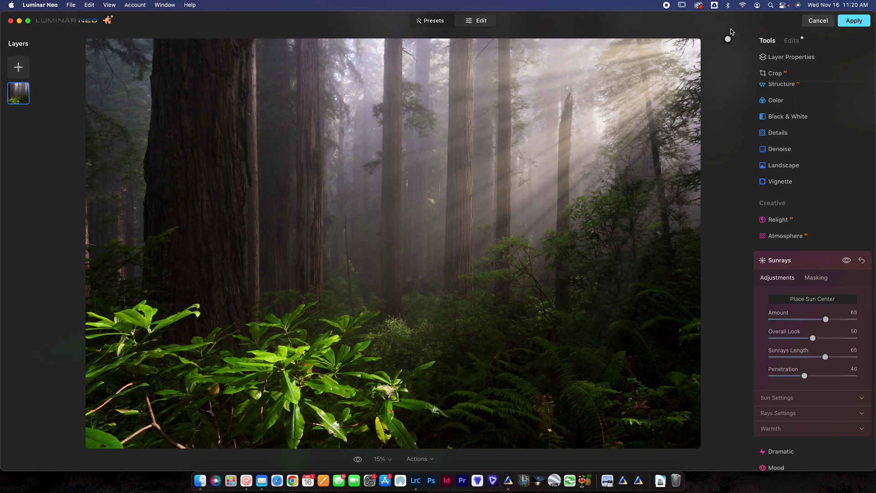
pyautogui.moveTo(728, 38)
pyautogui.mouseDown()
pyautogui.moveTo(723, 70)
pyautogui.moveTo(723, 52)
pyautogui.moveTo(704, 60)
pyautogui.moveTo(747, 50)
pyautogui.moveTo(748, 38)
pyautogui.mouseUp()
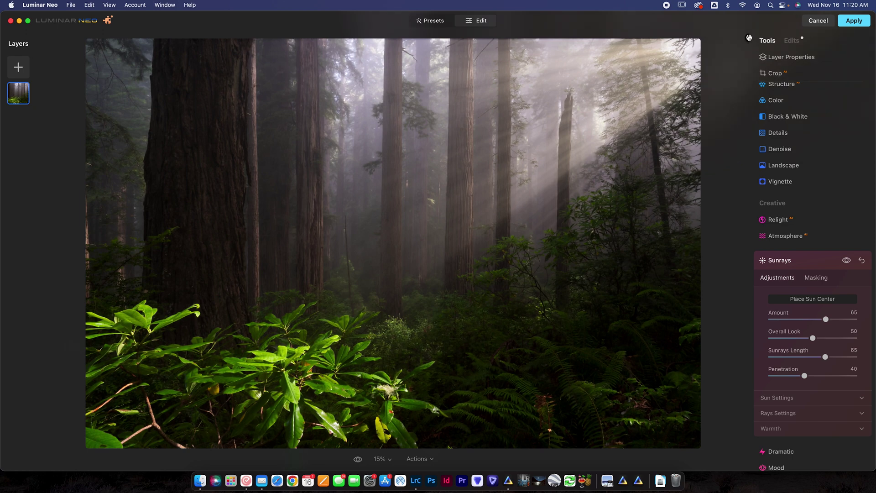
pyautogui.moveTo(749, 38); pyautogui.dragTo(688, 51)
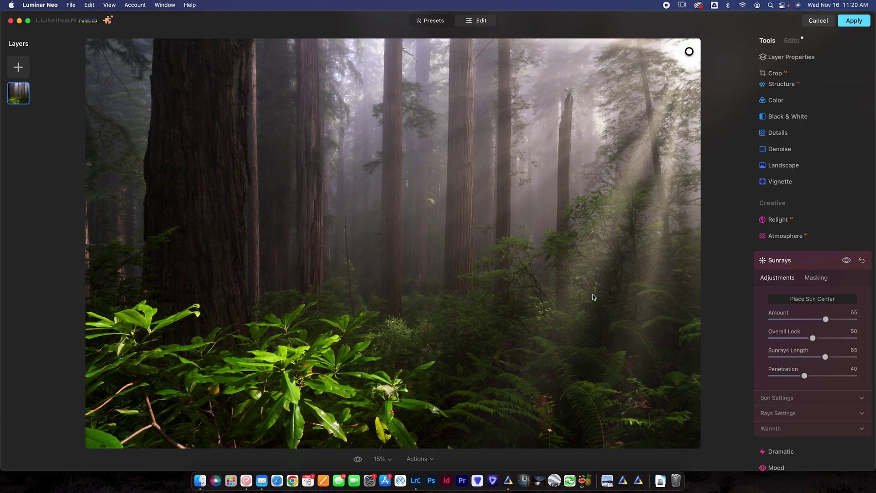
pyautogui.moveTo(689, 51); pyautogui.dragTo(734, 45)
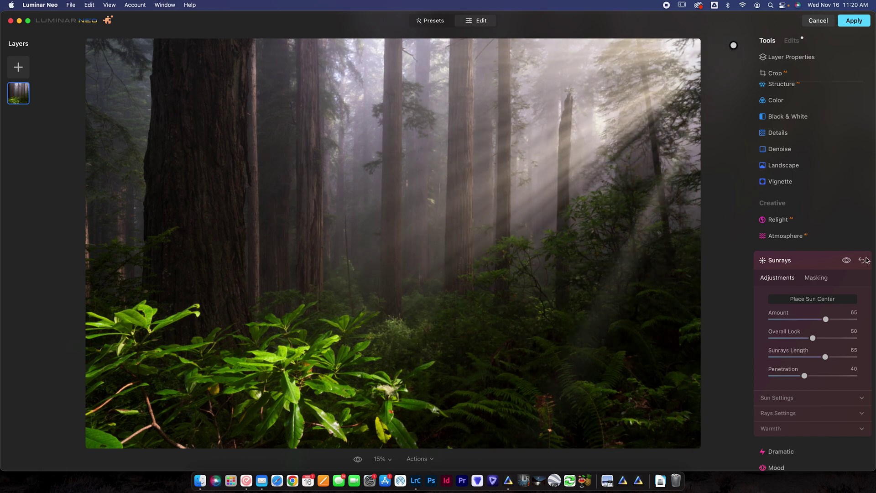
pyautogui.click(846, 261)
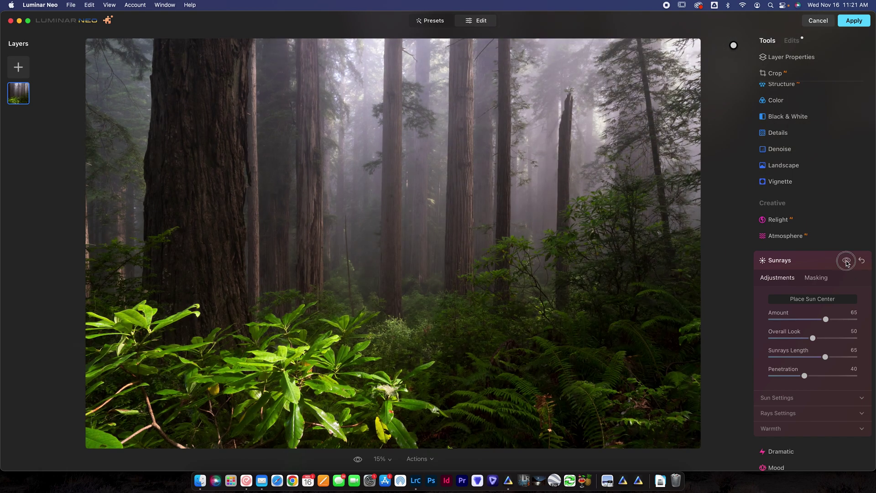
pyautogui.click(846, 261)
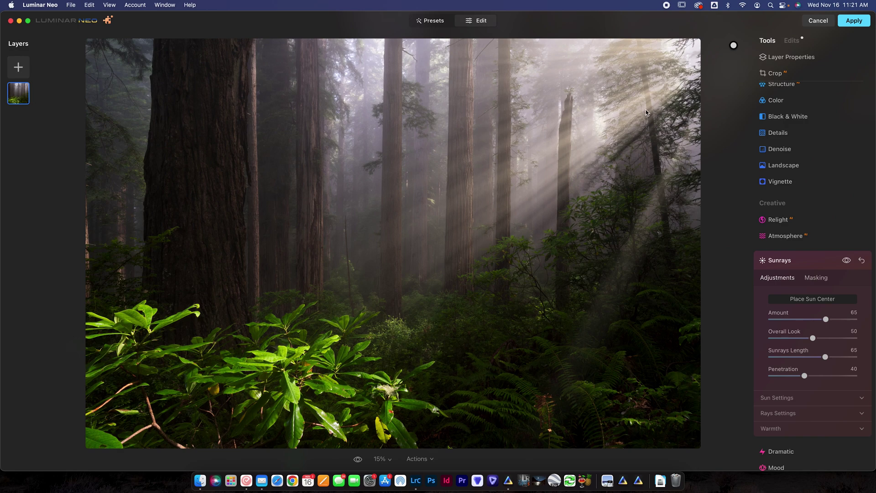
# - Set Overall Look to 75, Sunrays Length to 60 and Penetration to 39
pyautogui.moveTo(732, 45)
pyautogui.mouseDown()
pyautogui.moveTo(742, 48)
pyautogui.moveTo(736, 39)
pyautogui.mouseUp()
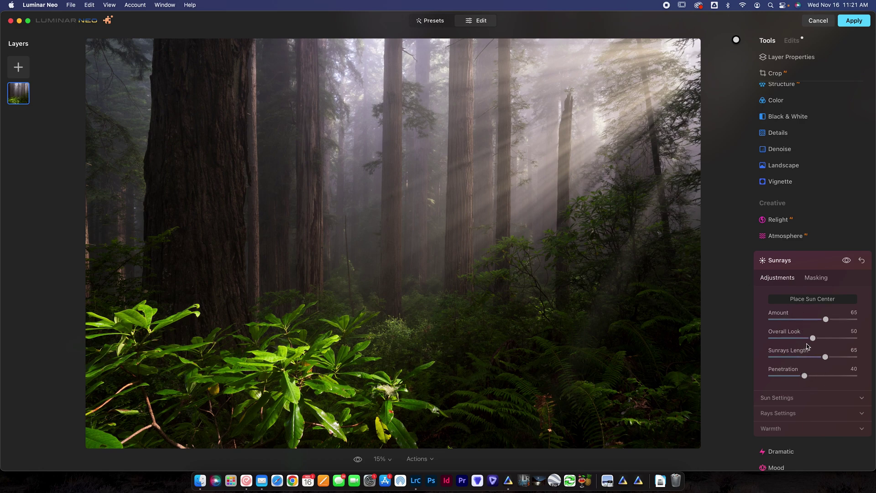
pyautogui.moveTo(813, 338); pyautogui.dragTo(837, 340)
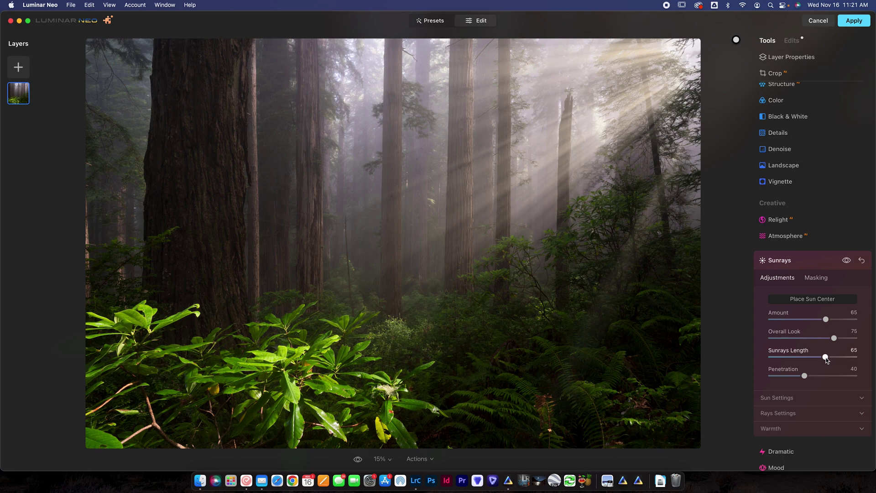
pyautogui.moveTo(826, 358)
pyautogui.mouseDown()
pyautogui.moveTo(870, 360)
pyautogui.moveTo(810, 360)
pyautogui.moveTo(820, 361)
pyautogui.mouseUp()
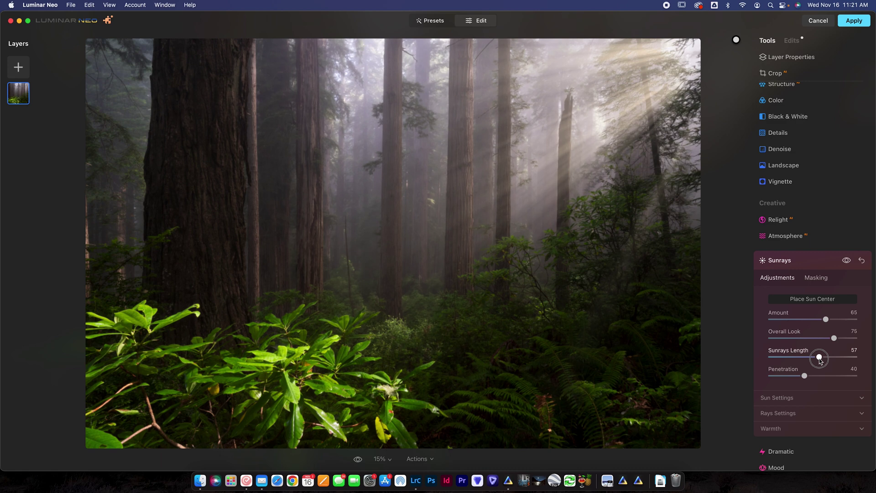
pyautogui.moveTo(820, 361); pyautogui.dragTo(818, 360)
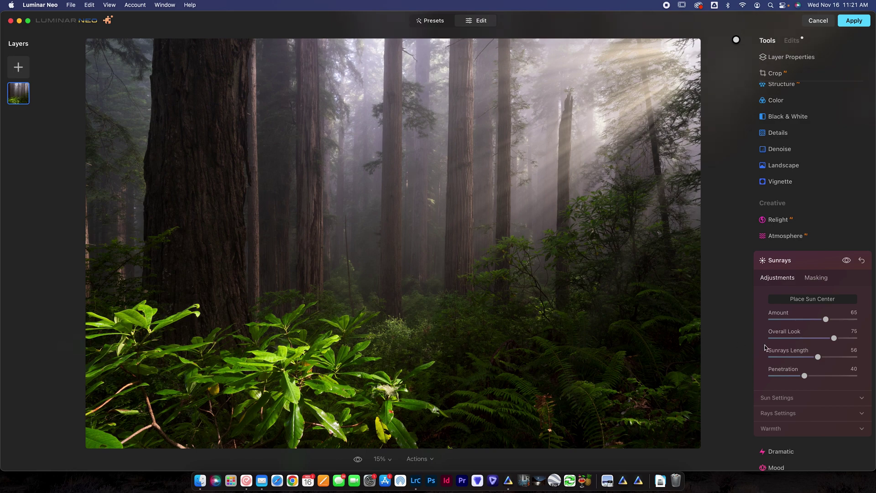
pyautogui.moveTo(820, 357); pyautogui.dragTo(823, 359)
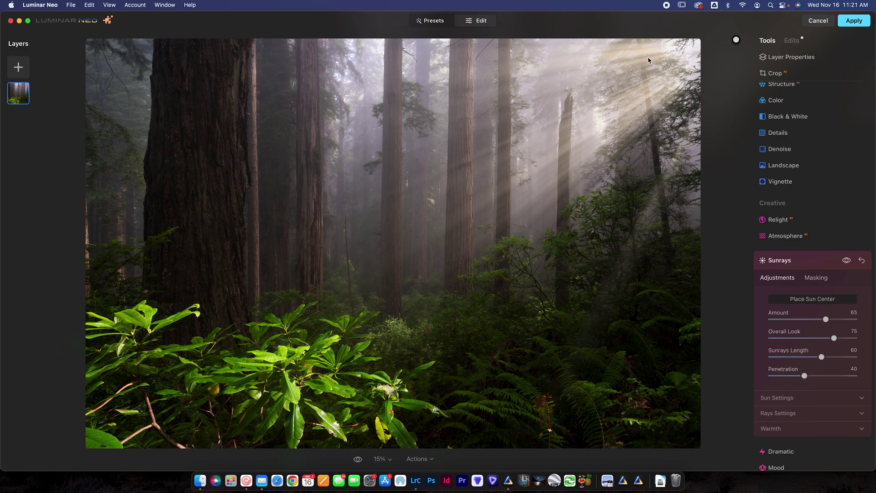
pyautogui.moveTo(804, 375); pyautogui.dragTo(850, 378)
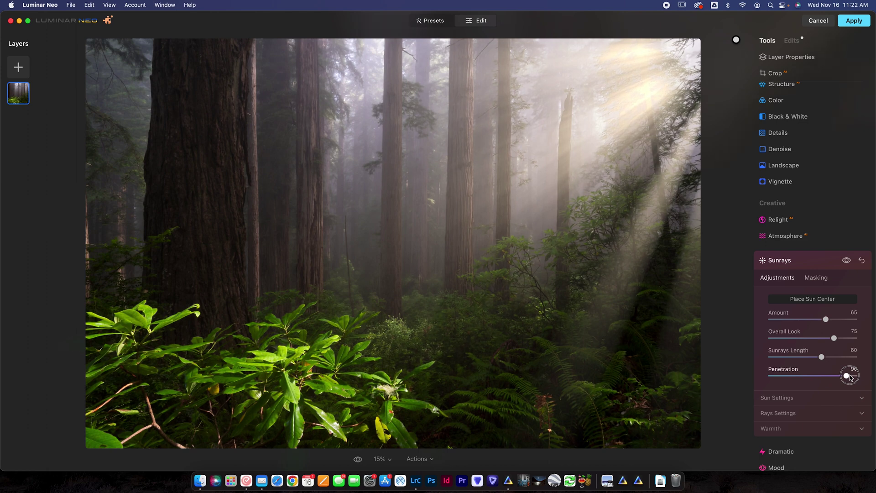
pyautogui.moveTo(850, 377); pyautogui.dragTo(804, 376)
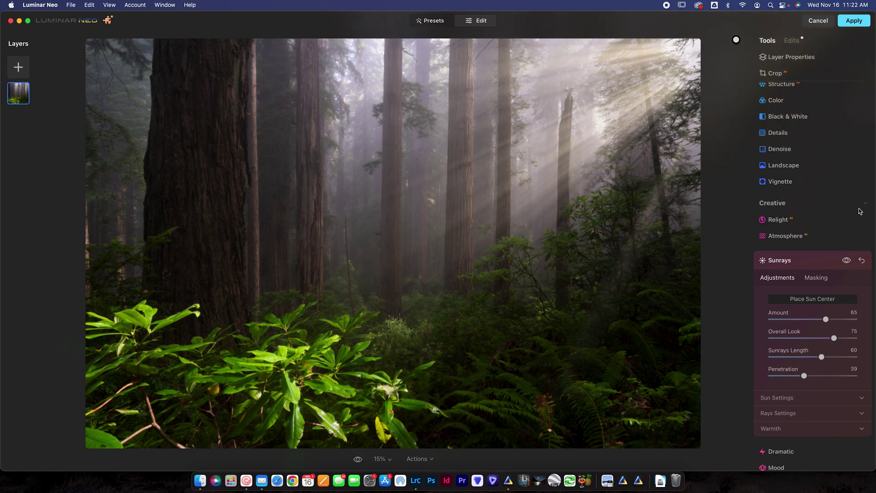
# - Toggle the Sunrays on and off to compare before and after, leaving them visible
pyautogui.click(847, 260)
pyautogui.click(846, 261)
pyautogui.click(846, 261)
pyautogui.click(847, 261)
pyautogui.click(847, 261)
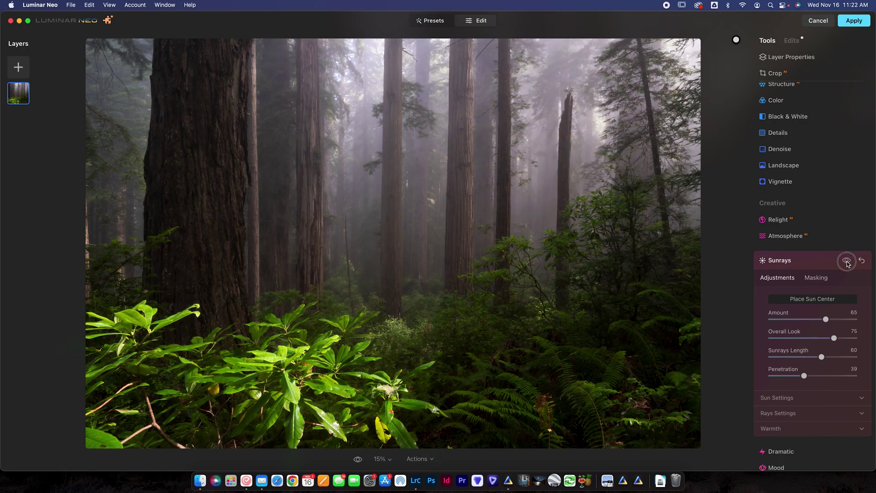
pyautogui.click(847, 261)
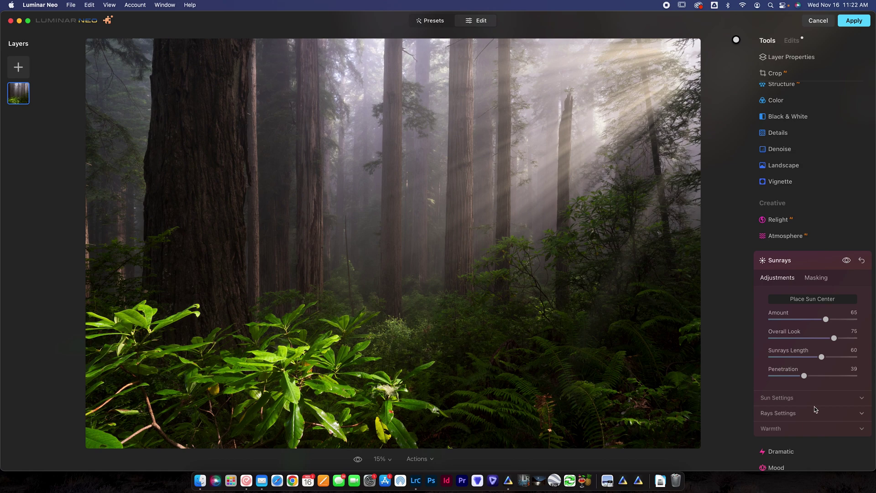
pyautogui.click(786, 398)
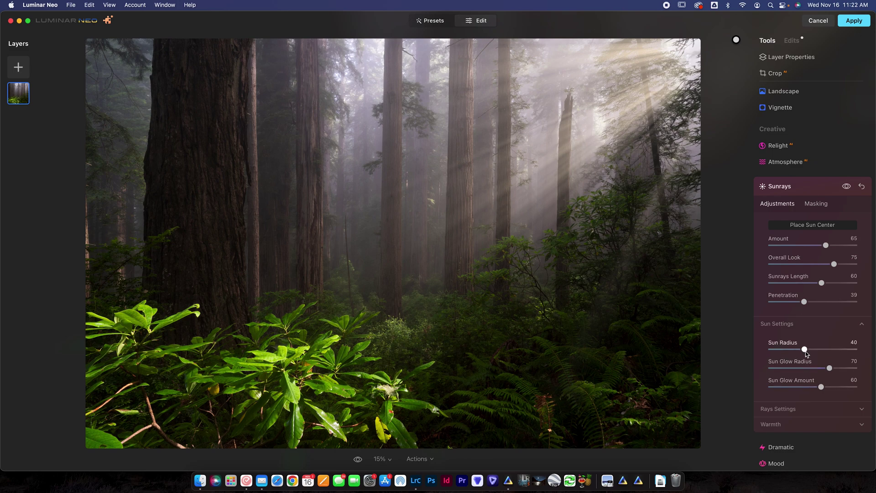
# - Raise Sun Radius, Sun Glow Radius and Sun Glow Amount each to 100
pyautogui.moveTo(805, 354); pyautogui.dragTo(863, 350)
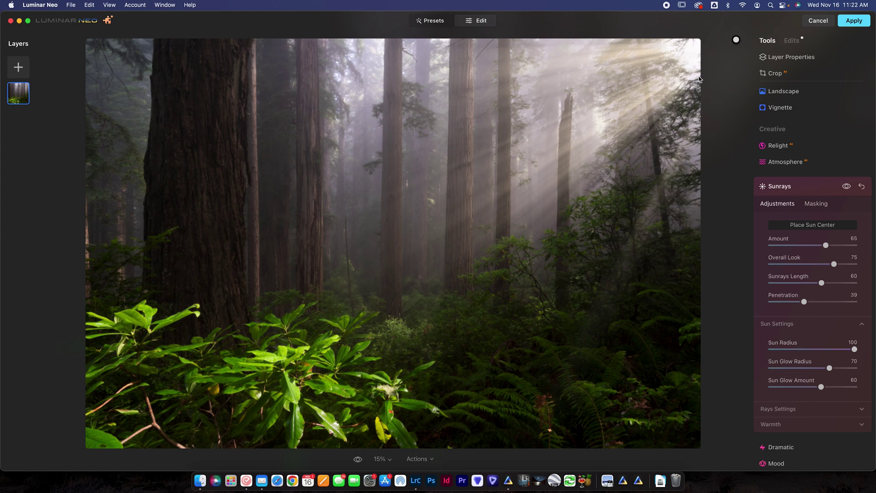
pyautogui.moveTo(830, 368); pyautogui.dragTo(869, 369)
pyautogui.moveTo(821, 387); pyautogui.dragTo(861, 386)
# - Set Number of Sunrays to 69 and Randomize to 36, then nudge the sun centre
pyautogui.click(794, 408)
pyautogui.scroll(-2, 793, 401)
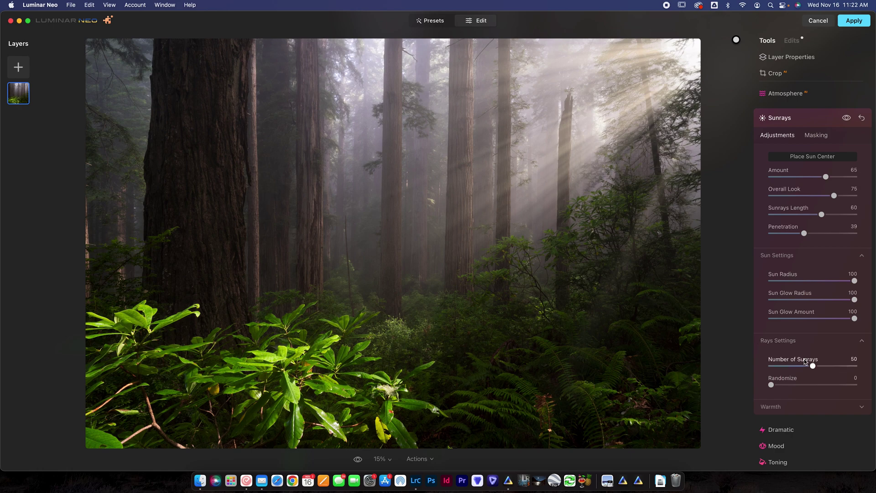
pyautogui.moveTo(813, 366)
pyautogui.mouseDown()
pyautogui.moveTo(750, 361)
pyautogui.moveTo(838, 366)
pyautogui.moveTo(830, 366)
pyautogui.mouseUp()
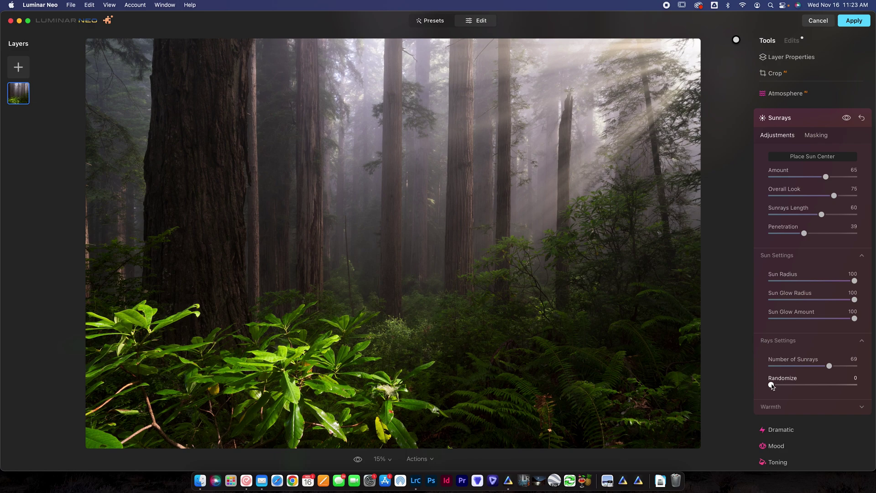
pyautogui.moveTo(771, 386); pyautogui.dragTo(805, 387)
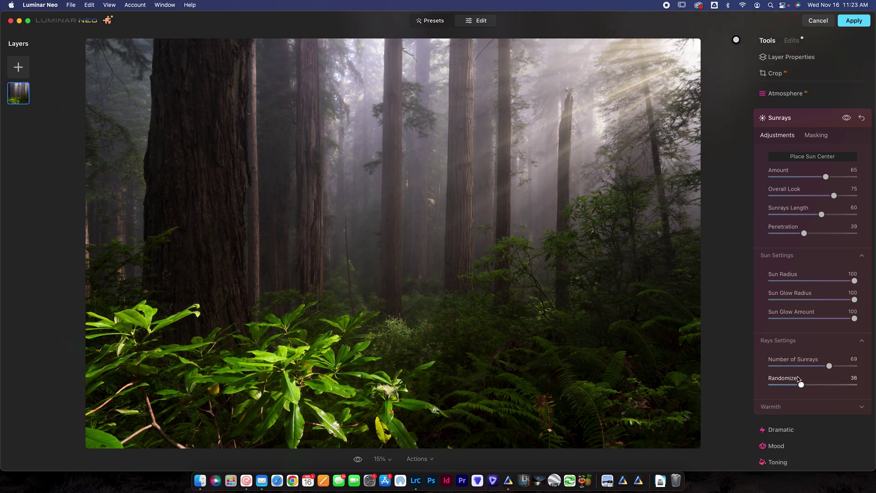
pyautogui.moveTo(736, 40)
pyautogui.mouseDown()
pyautogui.moveTo(739, 55)
pyautogui.moveTo(739, 38)
pyautogui.mouseUp()
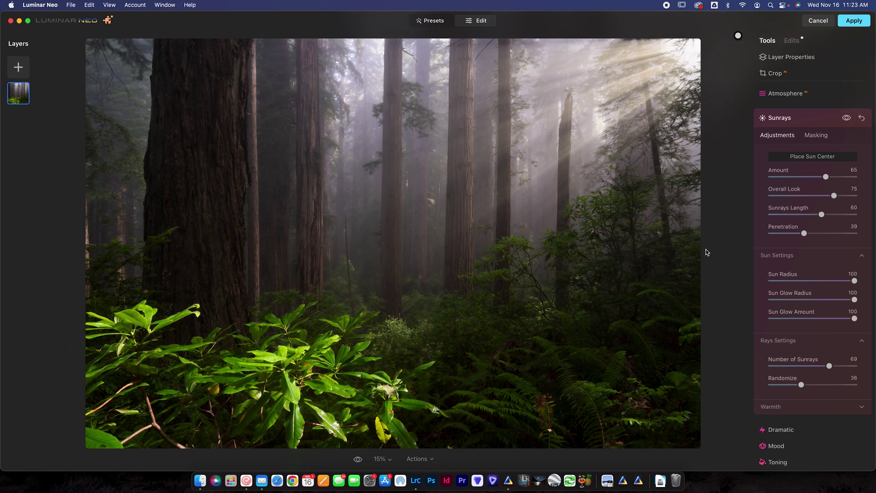
# - Set Sun Warmth to 38 and, after resetting it, Sunrays Warmth to 40
pyautogui.click(782, 409)
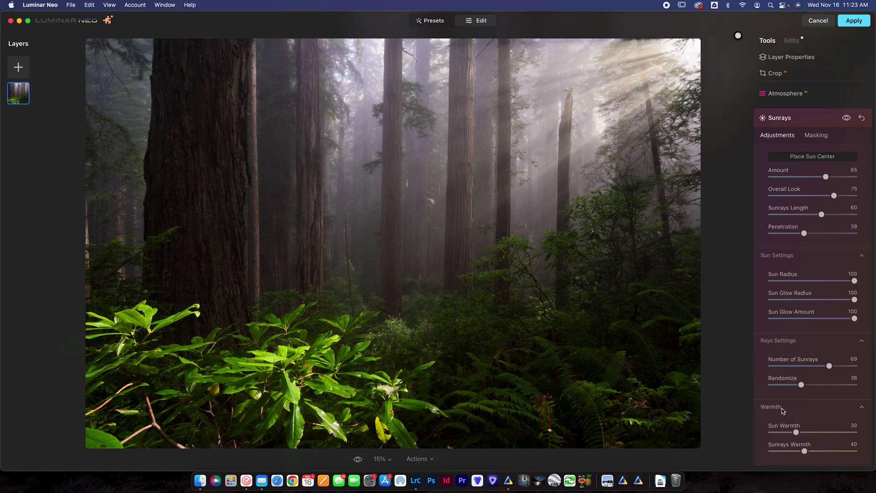
pyautogui.scroll(-2, 780, 406)
pyautogui.moveTo(797, 395); pyautogui.dragTo(872, 417)
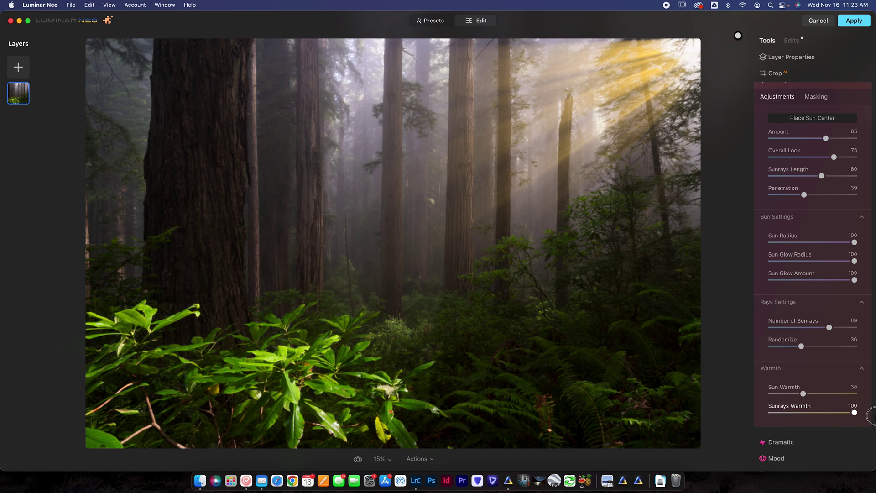
pyautogui.doubleClick(873, 416)
pyautogui.moveTo(771, 413); pyautogui.dragTo(792, 415)
pyautogui.moveTo(791, 414); pyautogui.dragTo(795, 415)
pyautogui.moveTo(801, 413)
pyautogui.mouseDown()
pyautogui.moveTo(812, 414)
pyautogui.moveTo(805, 416)
pyautogui.mouseUp()
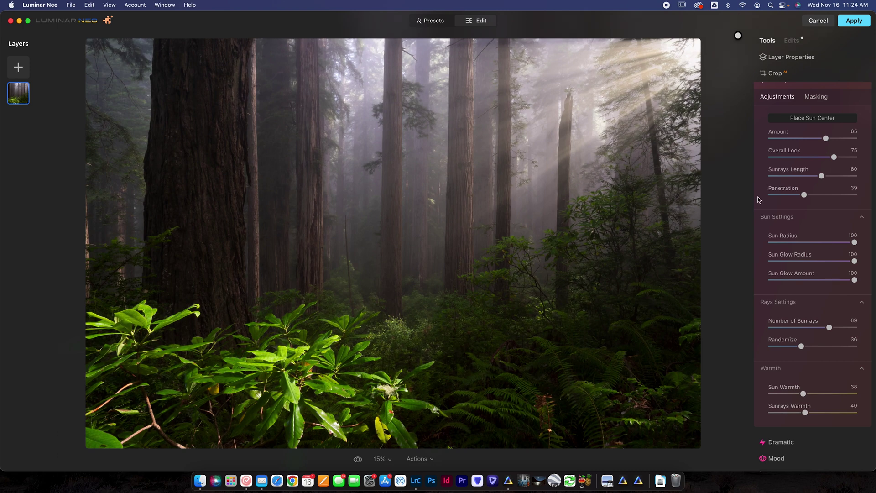
pyautogui.scroll(2, 846, 111)
# - Compare the sunrays on and off, then set up an Erase mask brush at Strength 20 with a larger size
pyautogui.click(846, 108)
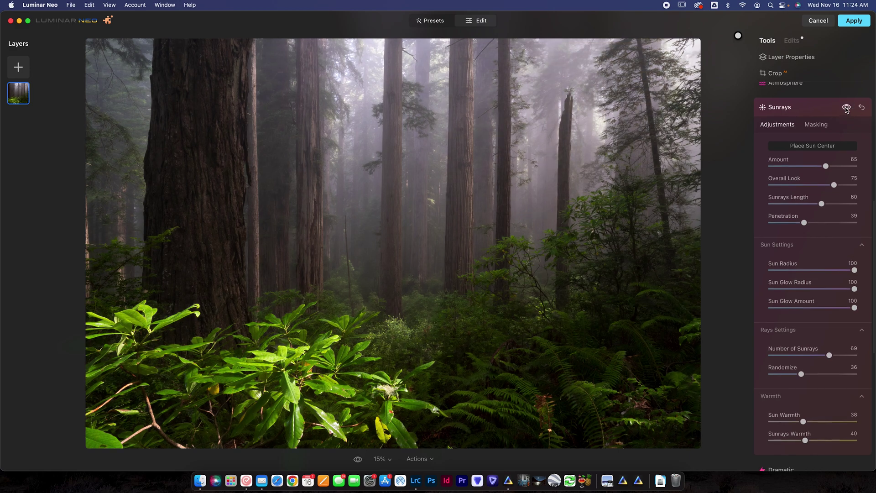
pyautogui.click(846, 108)
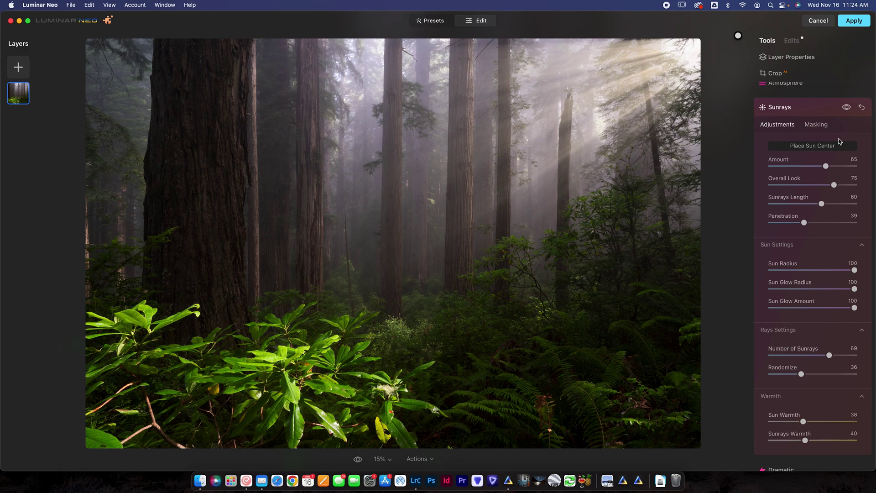
pyautogui.click(815, 124)
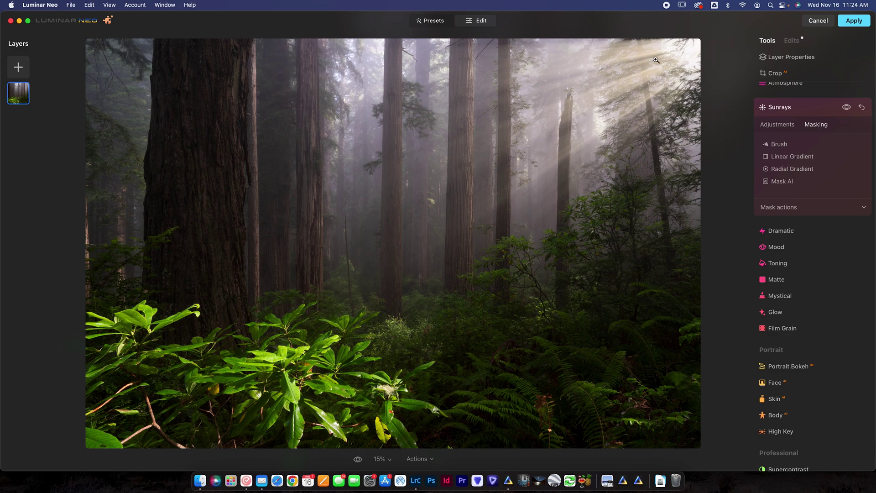
pyautogui.click(777, 145)
pyautogui.click(825, 164)
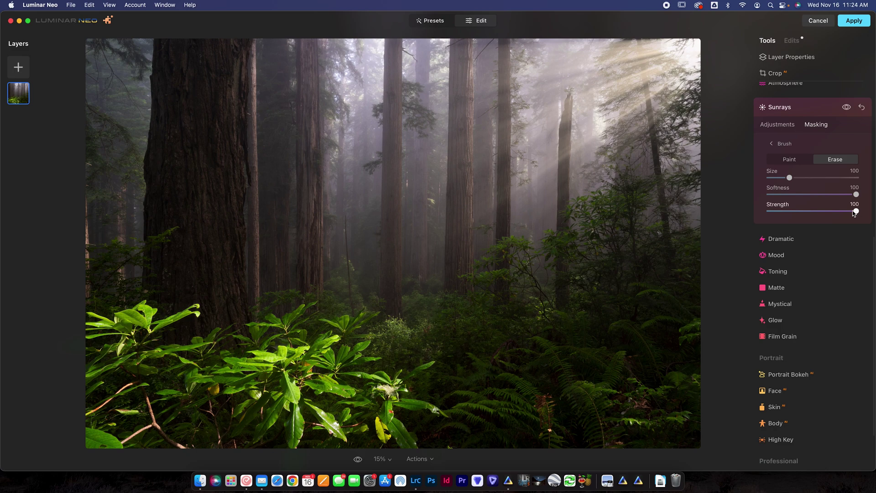
pyautogui.click(790, 211)
pyautogui.moveTo(790, 211); pyautogui.dragTo(786, 211)
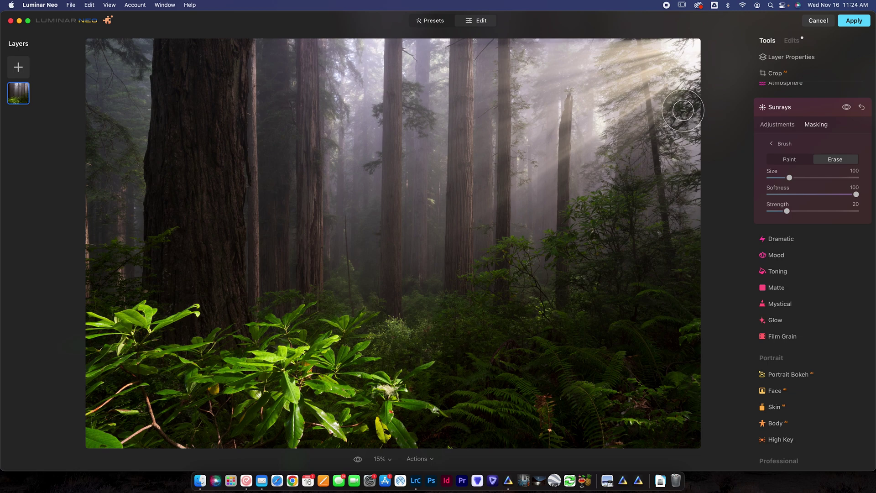
pyautogui.press(']')
pyautogui.press(']')
pyautogui.press(']')
# - Paint out the sunrays over the bright top-right area toward the corner
pyautogui.moveTo(685, 106)
pyautogui.mouseDown()
pyautogui.moveTo(665, 104)
pyautogui.moveTo(680, 99)
pyautogui.moveTo(648, 30)
pyautogui.moveTo(690, 117)
pyautogui.moveTo(695, 167)
pyautogui.moveTo(674, 39)
pyautogui.moveTo(659, 22)
pyautogui.moveTo(656, 38)
pyautogui.moveTo(692, 136)
pyautogui.mouseUp()
pyautogui.moveTo(676, 96)
pyautogui.mouseDown()
pyautogui.moveTo(630, 28)
pyautogui.moveTo(643, 45)
pyautogui.moveTo(660, 39)
pyautogui.mouseUp()
pyautogui.click(660, 39)
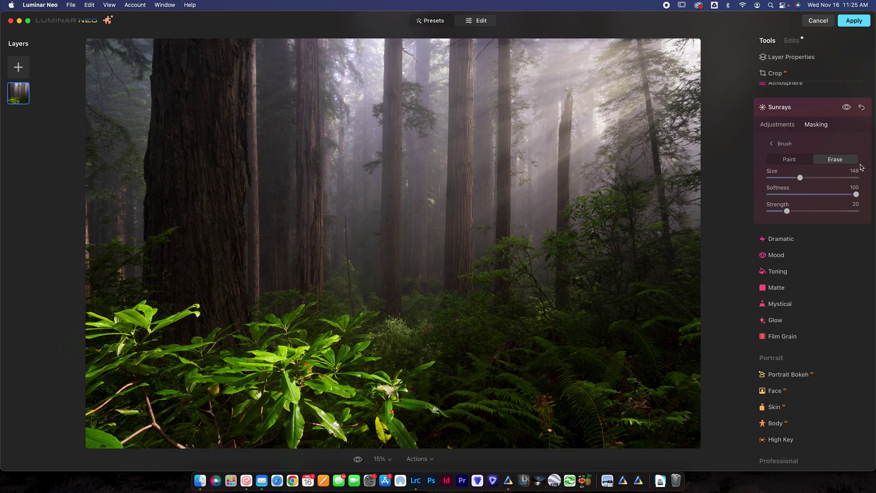
pyautogui.click(780, 124)
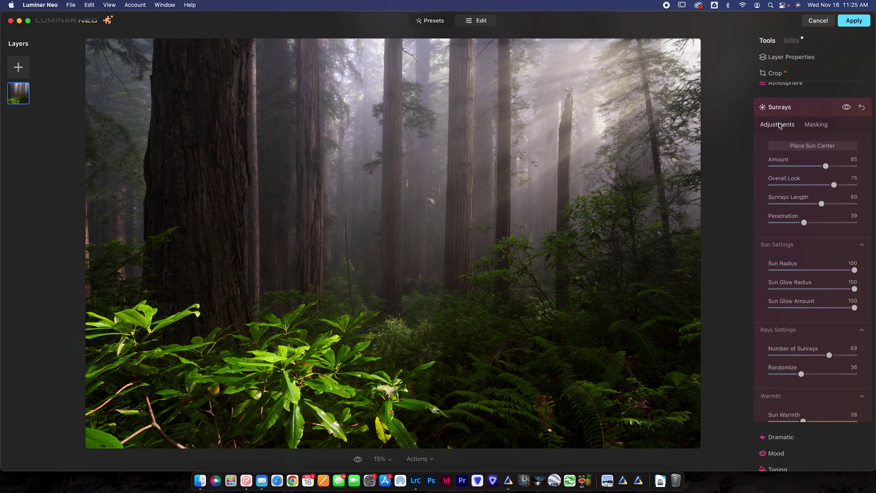
pyautogui.click(818, 125)
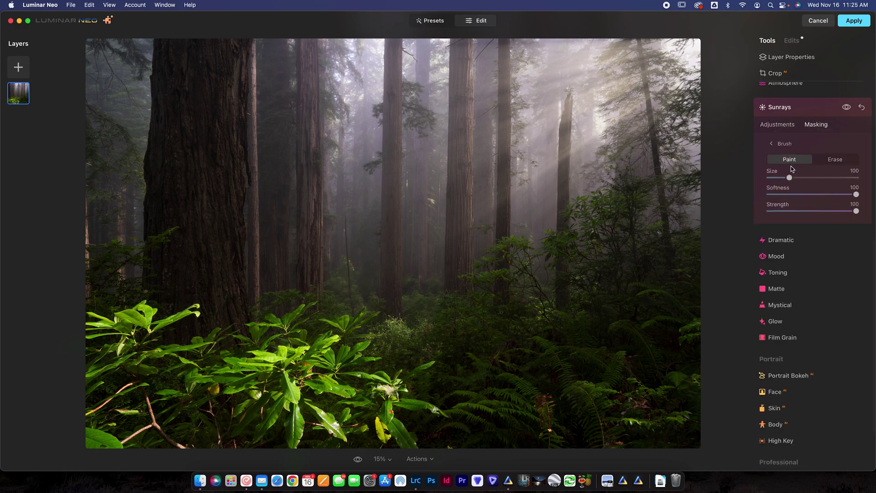
pyautogui.click(831, 142)
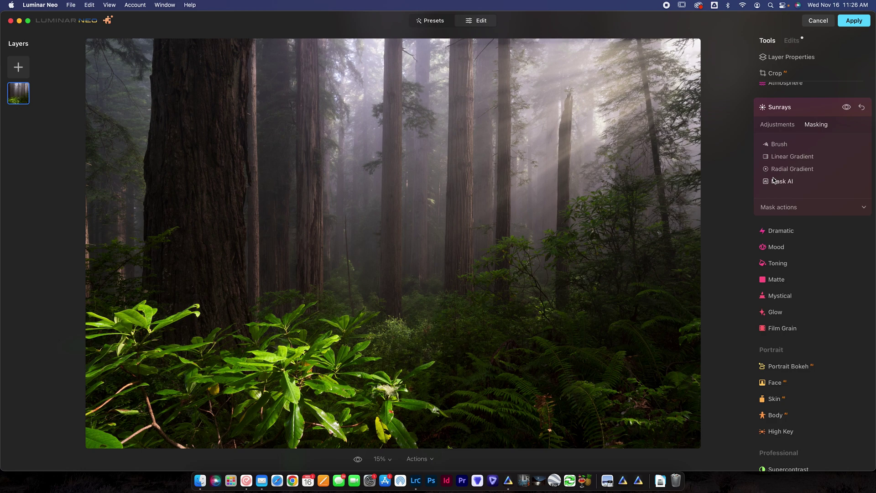
pyautogui.click(773, 126)
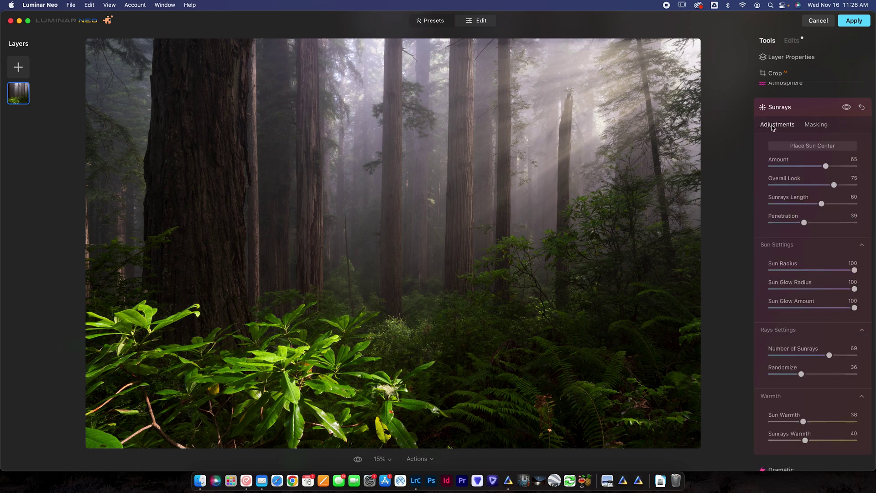
# - Open the Glow tool and try its Glow and Orton Effect types at different amounts
pyautogui.click(793, 110)
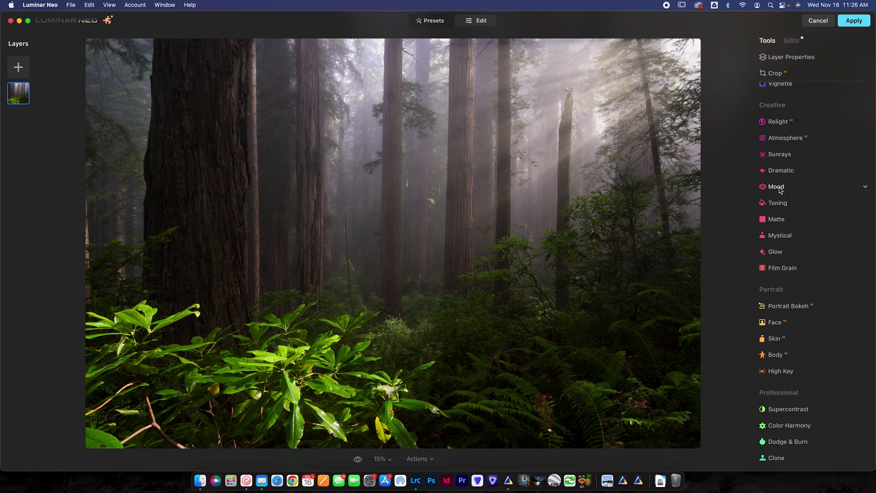
pyautogui.click(774, 251)
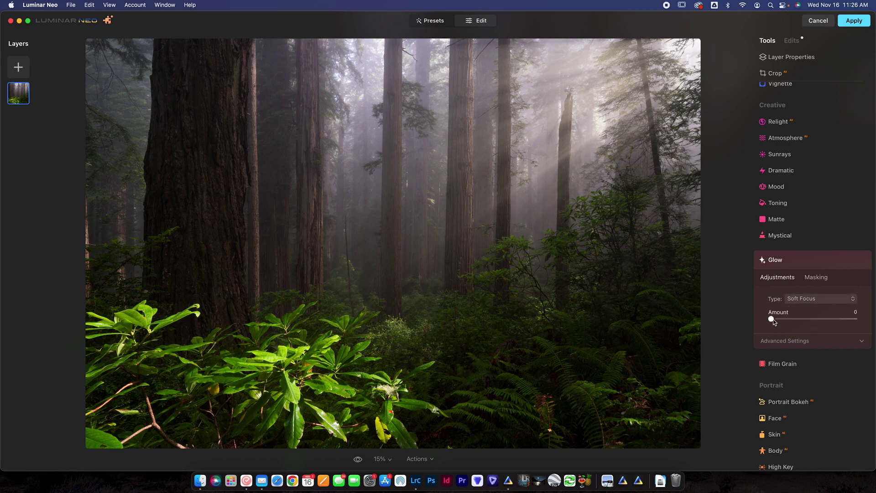
pyautogui.moveTo(772, 322)
pyautogui.mouseDown()
pyautogui.moveTo(817, 315)
pyautogui.moveTo(766, 326)
pyautogui.moveTo(801, 319)
pyautogui.moveTo(780, 313)
pyautogui.mouseUp()
pyautogui.click(794, 300)
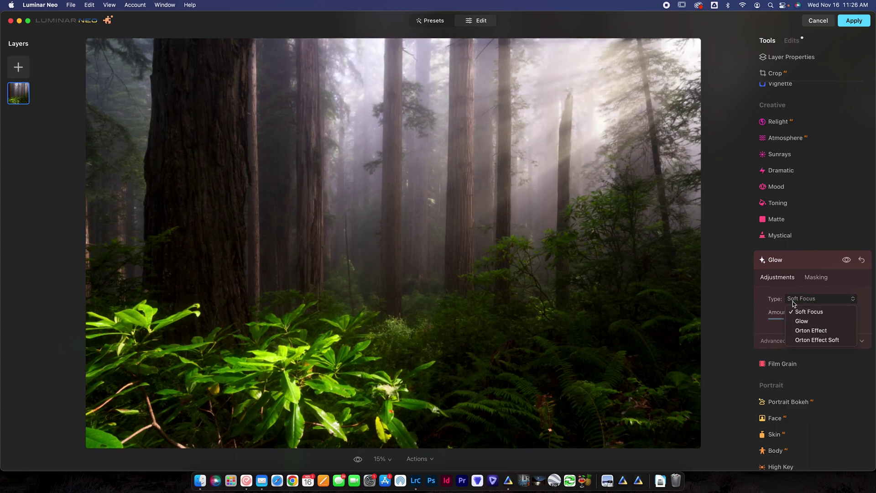
pyautogui.click(800, 322)
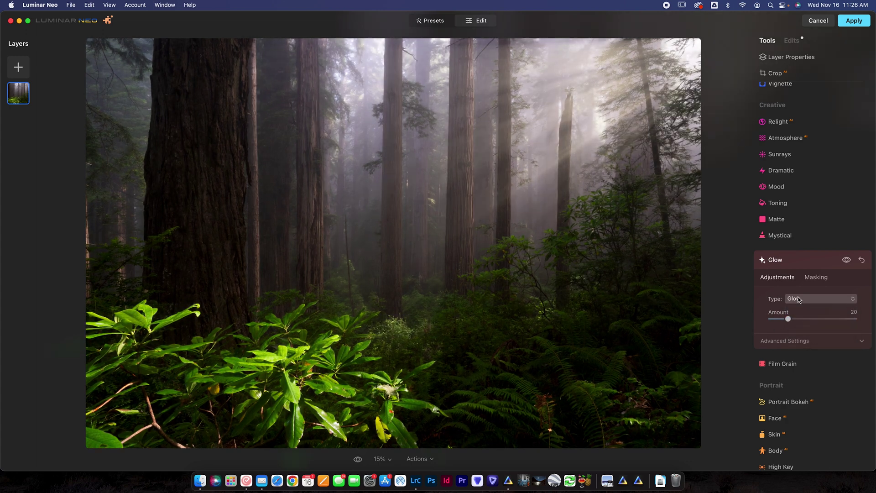
pyautogui.click(798, 299)
pyautogui.click(798, 331)
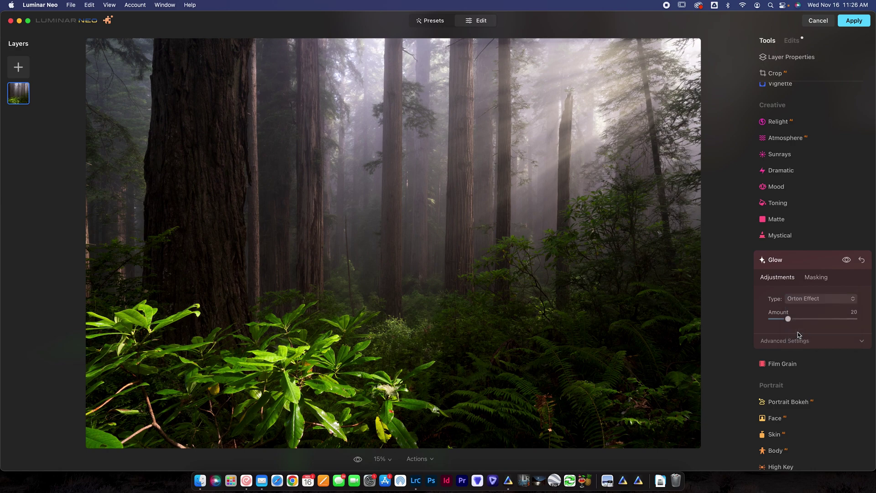
# - Settle on the Orton Effect type at Amount 13 and expand Advanced Settings
pyautogui.moveTo(788, 320)
pyautogui.mouseDown()
pyautogui.moveTo(809, 320)
pyautogui.moveTo(793, 320)
pyautogui.mouseUp()
pyautogui.click(798, 299)
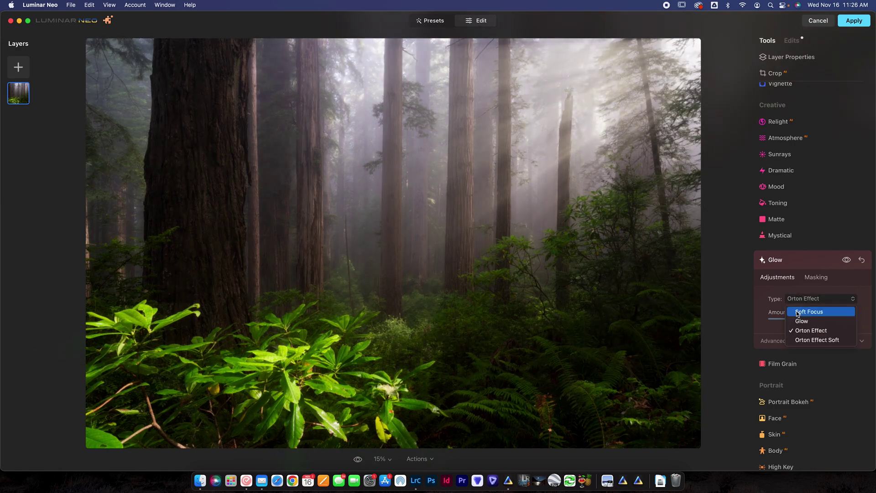
pyautogui.click(798, 321)
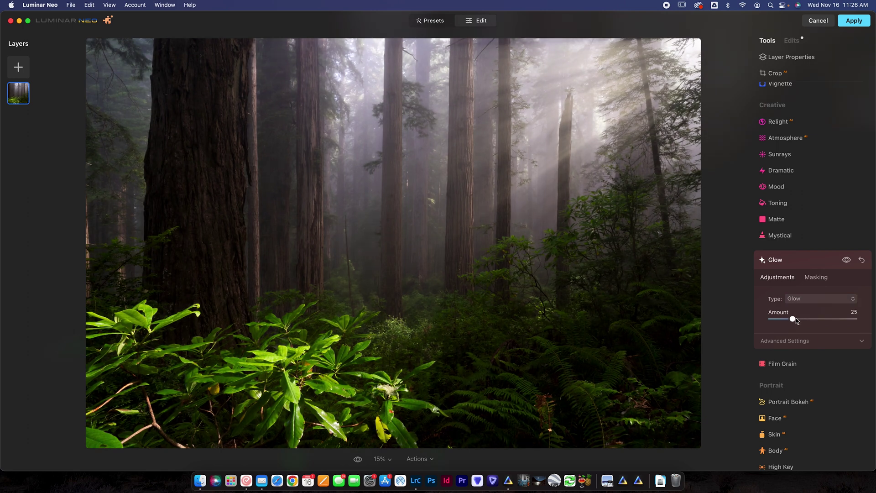
pyautogui.moveTo(793, 321)
pyautogui.mouseDown()
pyautogui.moveTo(874, 320)
pyautogui.moveTo(793, 318)
pyautogui.mouseUp()
pyautogui.click(789, 299)
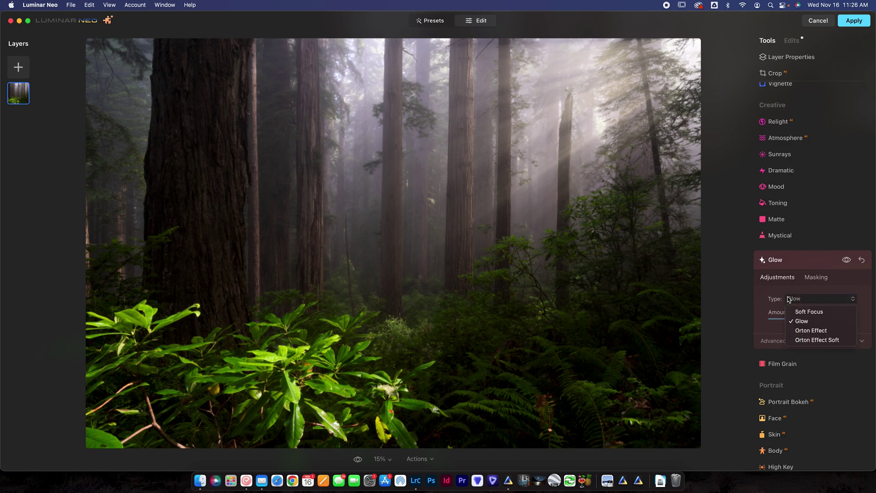
pyautogui.click(796, 330)
pyautogui.moveTo(789, 322); pyautogui.dragTo(783, 322)
pyautogui.click(785, 342)
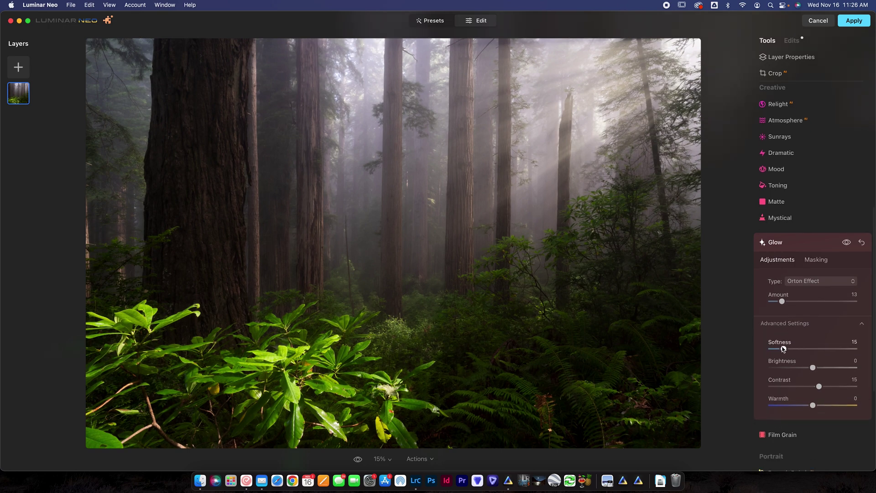
# - Tune the Orton glow to Softness 20, Brightness 99, Contrast 58, Warmth -55, then hide it to compare
pyautogui.moveTo(783, 349); pyautogui.dragTo(848, 354)
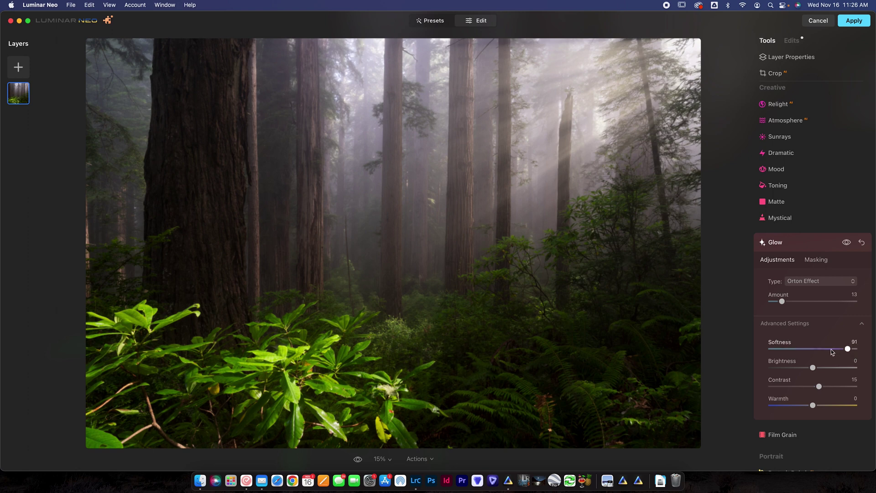
pyautogui.moveTo(792, 349); pyautogui.dragTo(787, 349)
pyautogui.moveTo(816, 369); pyautogui.dragTo(790, 405)
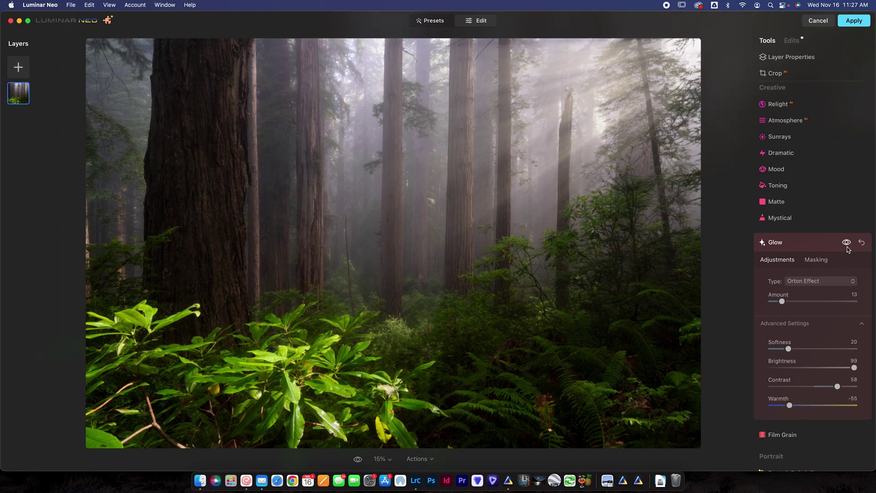
pyautogui.click(846, 243)
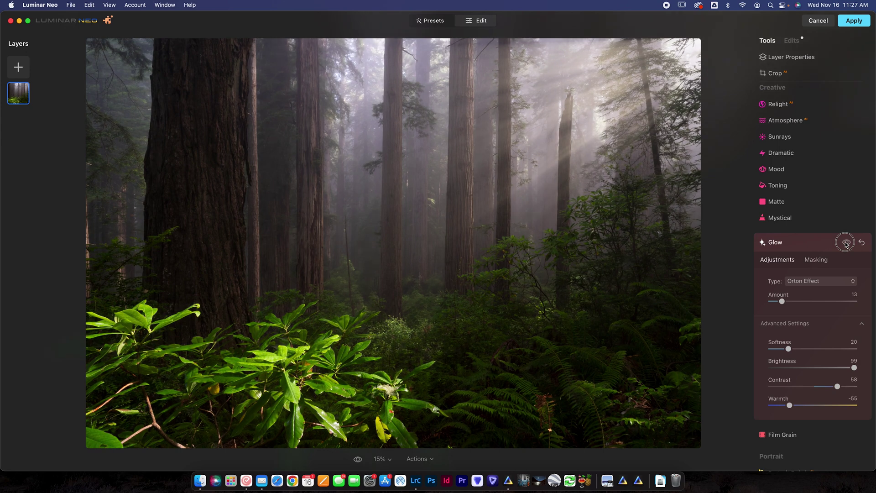